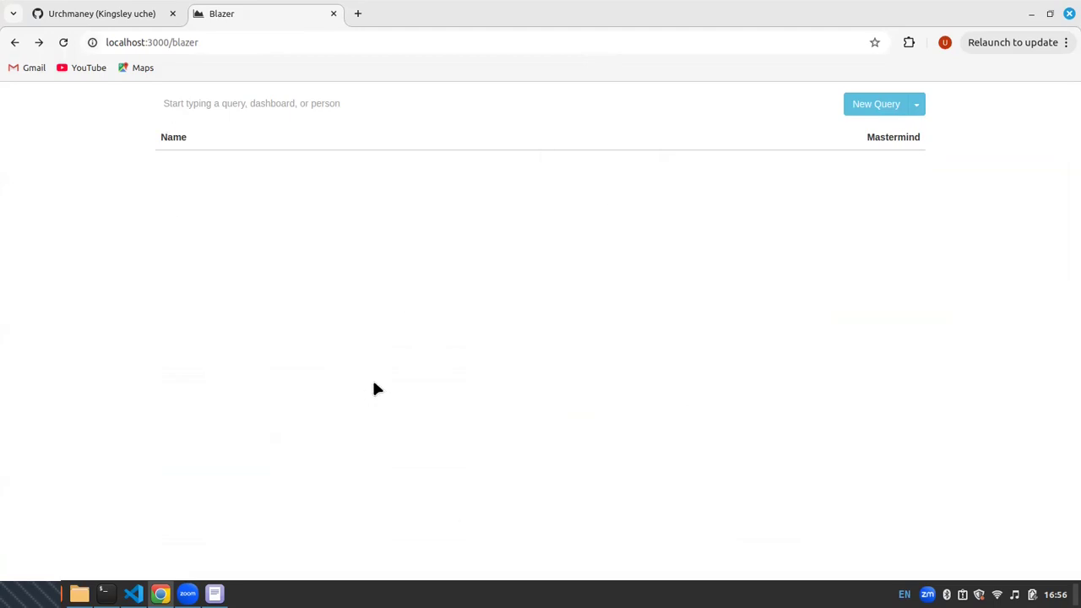
Start a new query, enter the statement Select * from users, and run it
{"action": "left_click", "coordinate": [60, 41]}
{"action": "left_click", "coordinate": [870, 107]}
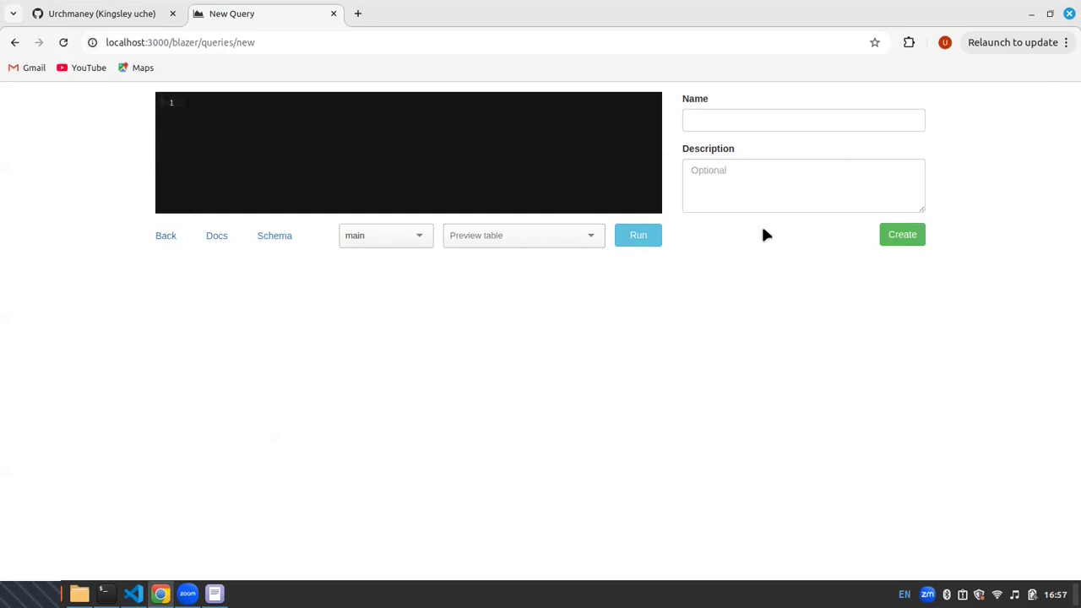
{"action": "left_click", "coordinate": [739, 122]}
{"action": "left_click", "coordinate": [763, 202]}
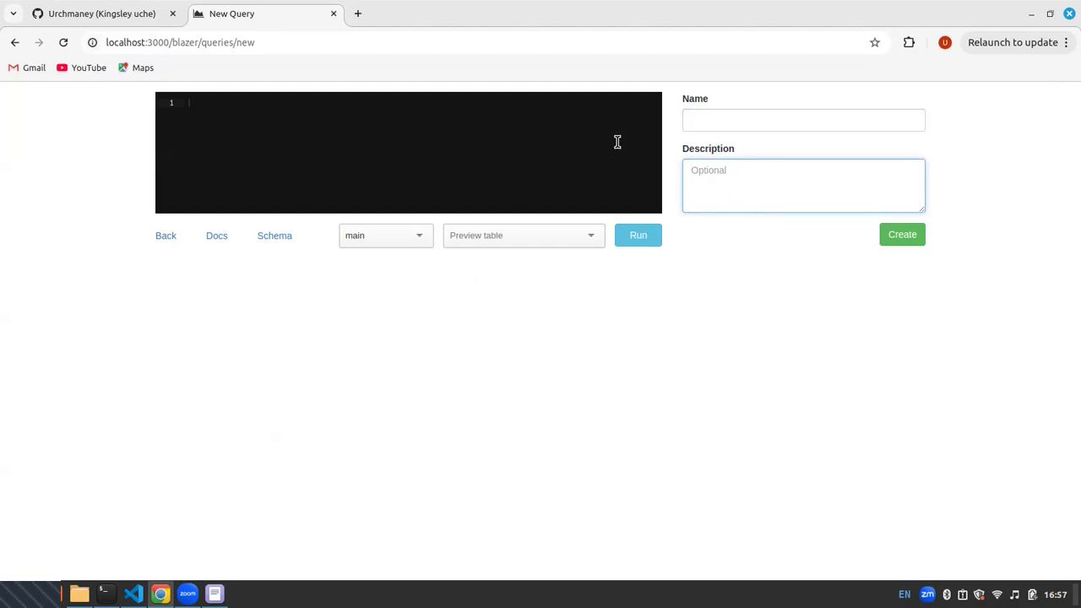
{"action": "left_click", "coordinate": [501, 133]}
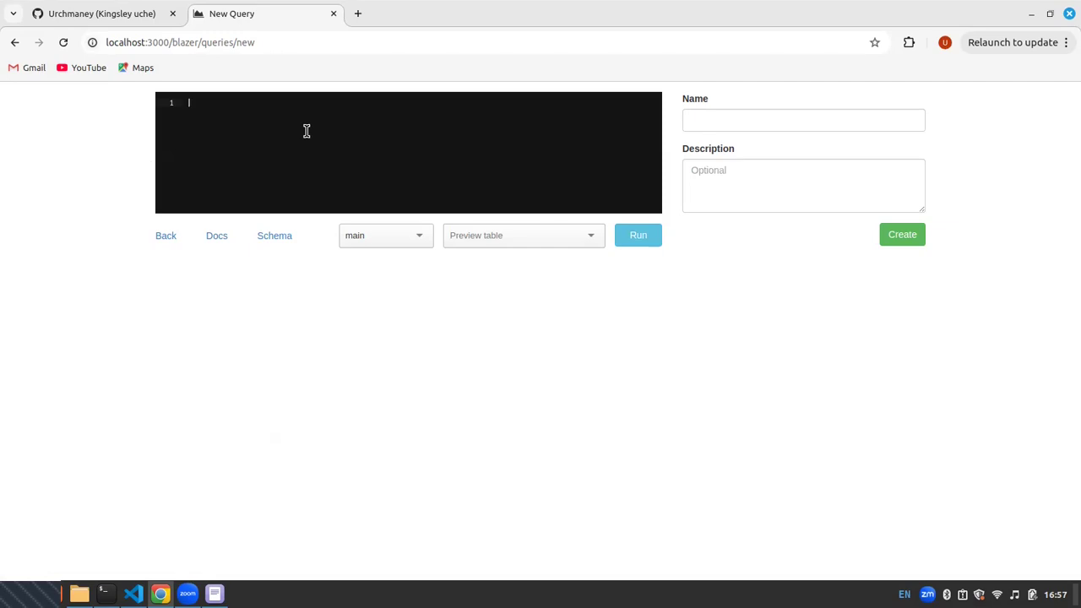
{"action": "type", "text": "Select * from users"}
{"action": "left_click", "coordinate": [635, 243]}
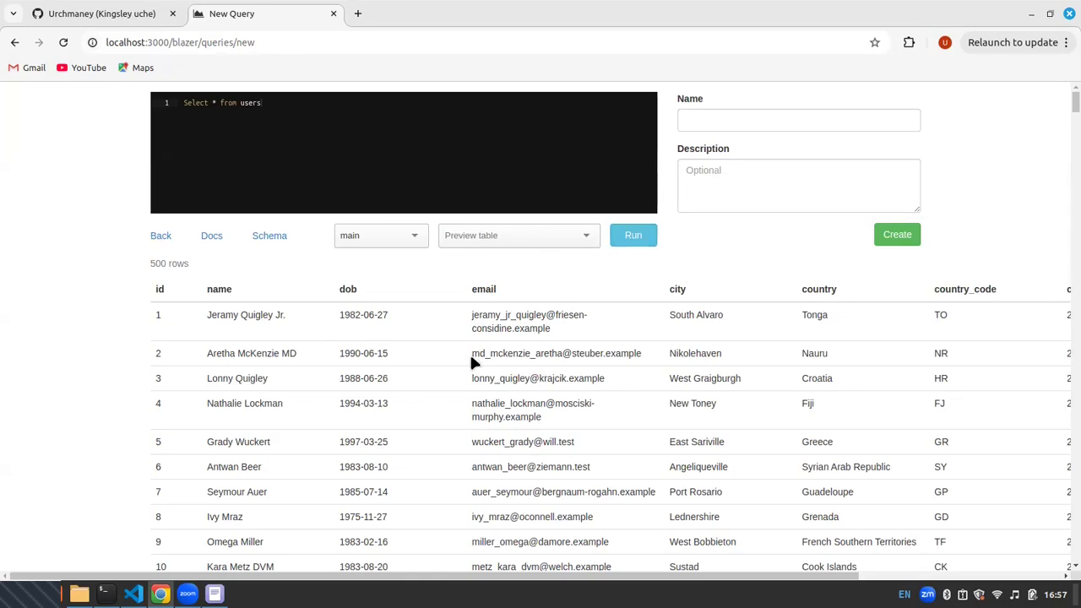
{"action": "scroll", "coordinate": [470, 353], "scroll_direction": "down", "scroll_amount": 3}
{"action": "scroll", "coordinate": [283, 304], "scroll_direction": "up", "scroll_amount": 3}
Name the new query All users
{"action": "left_click", "coordinate": [802, 118]}
{"action": "type", "text": "All"}
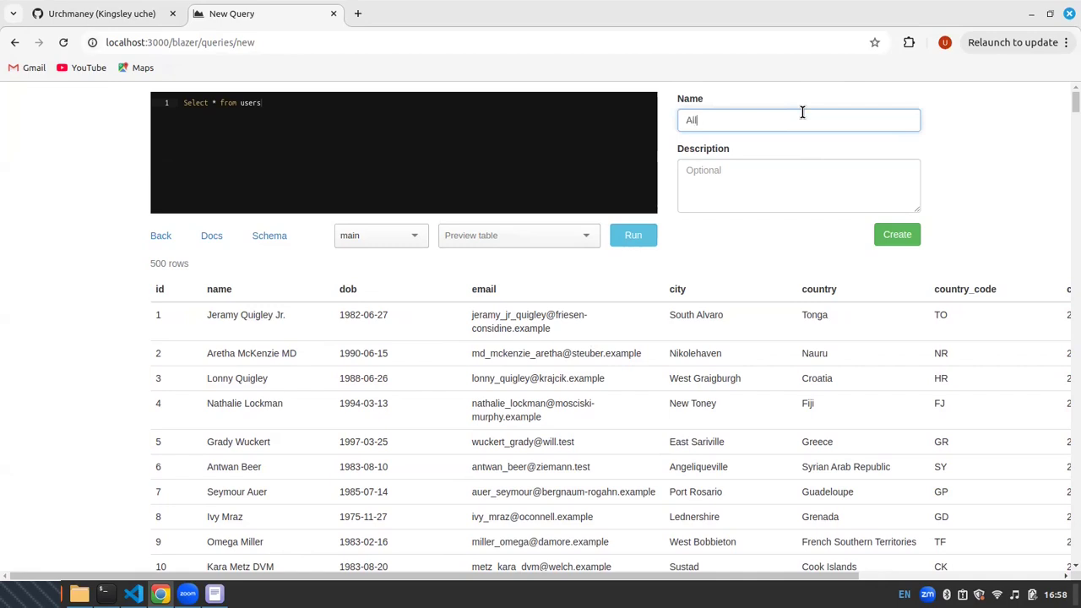
{"action": "type", "text": " used"}
{"action": "key", "text": "BackSpace"}
{"action": "type", "text": "rs"}
Give the query the description All users and create it
{"action": "key", "text": "Tab"}
{"action": "type", "text": "A"}
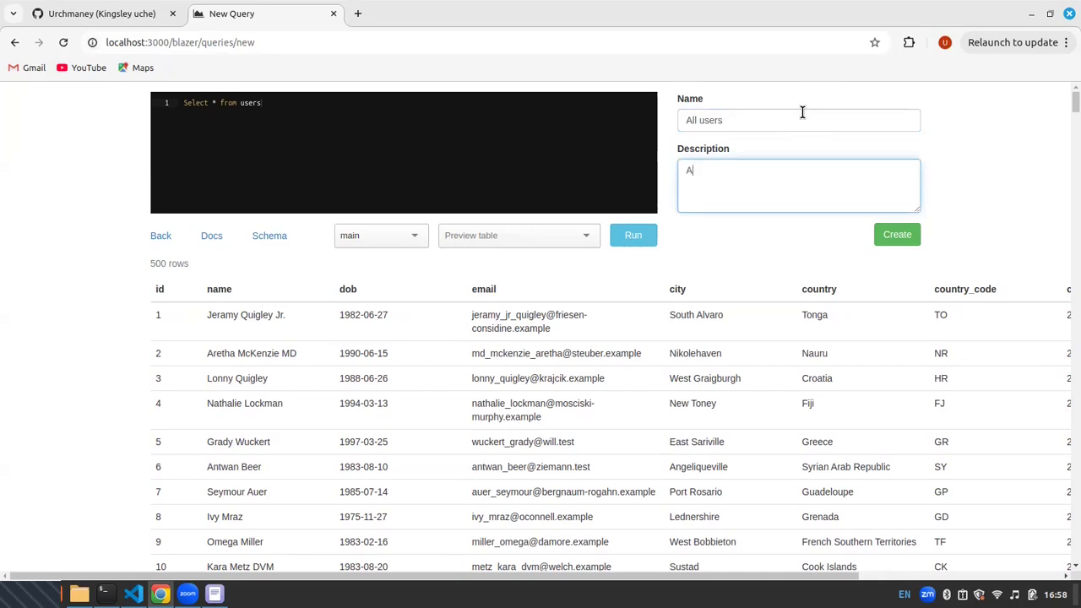
{"action": "type", "text": "l  users"}
{"action": "left_click", "coordinate": [691, 170]}
{"action": "type", "text": "l"}
{"action": "left_click", "coordinate": [907, 236]}
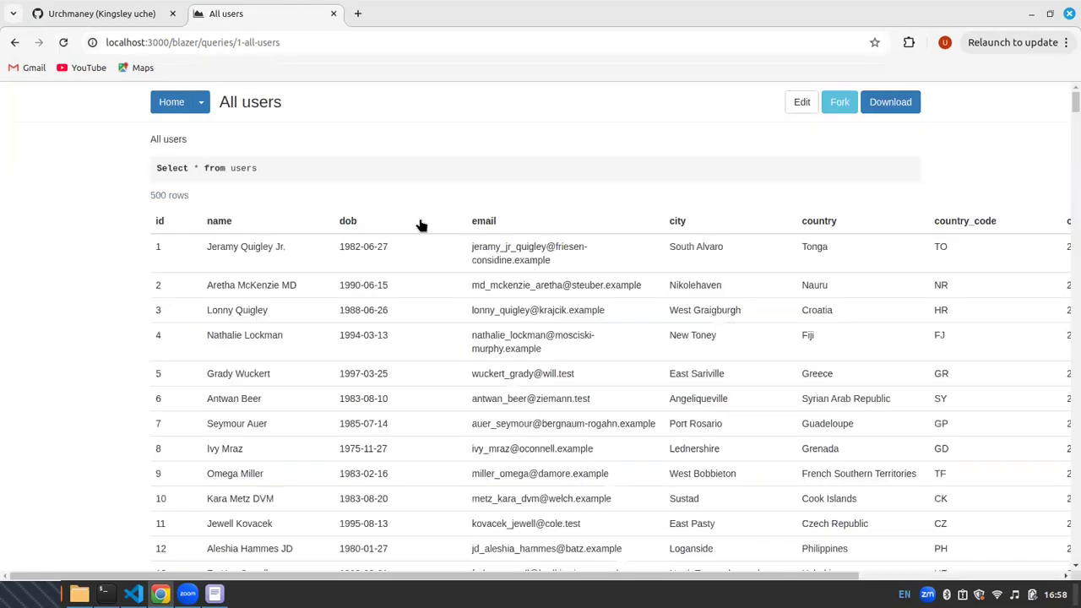
Review the statement and result table of the saved query, and check its entry in the home list
{"action": "triple_click", "coordinate": [156, 167]}
{"action": "left_click_drag", "start_coordinate": [169, 217], "coordinate": [835, 547]}
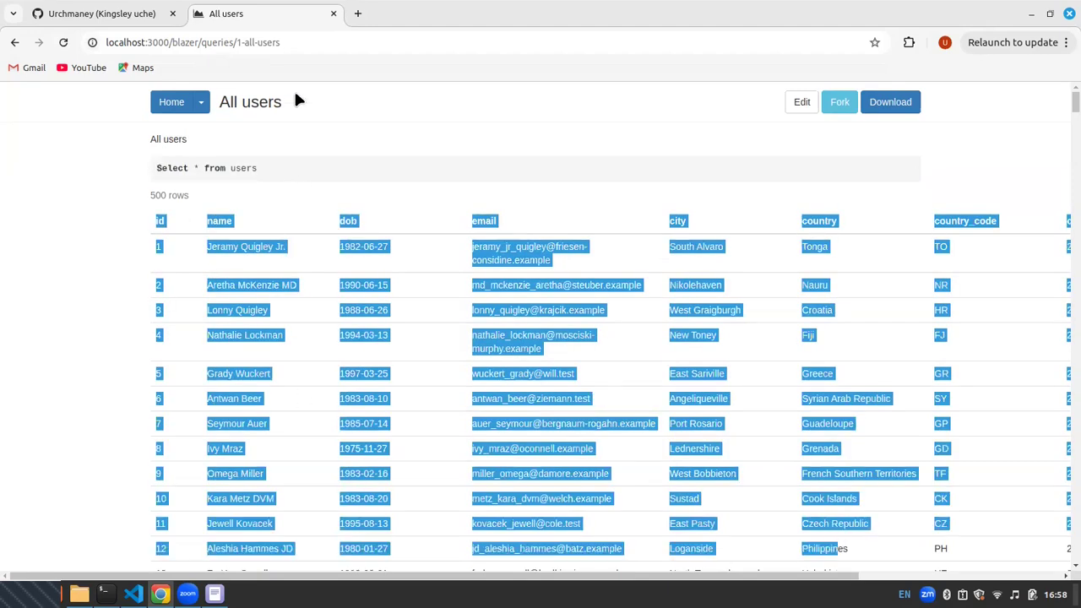
{"action": "left_click", "coordinate": [201, 102]}
{"action": "left_click", "coordinate": [179, 108]}
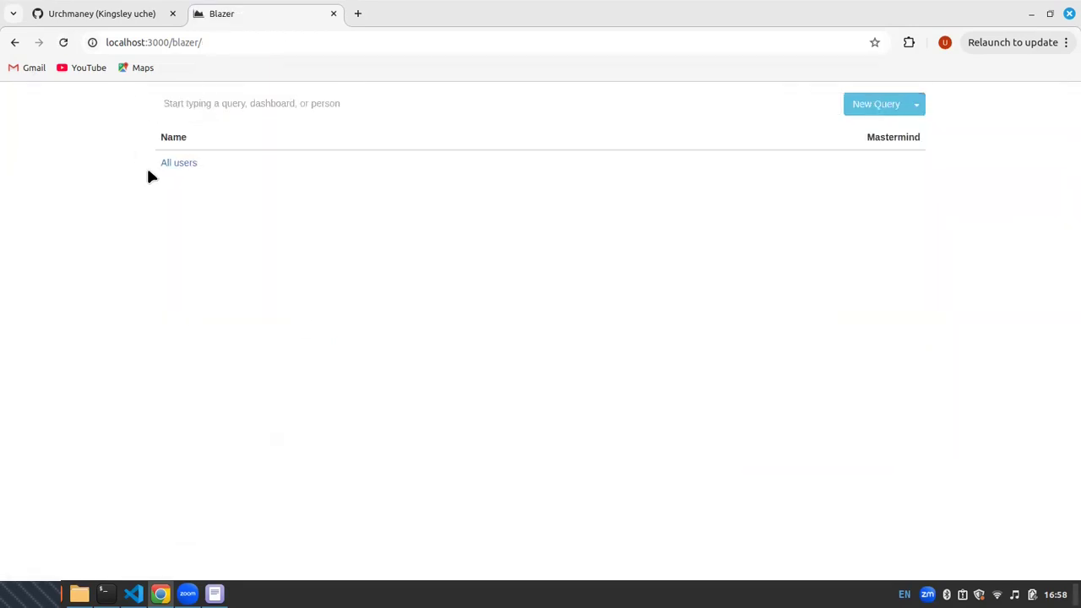
{"action": "left_click_drag", "start_coordinate": [144, 162], "coordinate": [230, 164]}
{"action": "left_click", "coordinate": [240, 168]}
Start another query, enter Select * from users where country = 'Ghana', and run it
{"action": "left_click", "coordinate": [845, 104]}
{"action": "type", "text": "Select "}
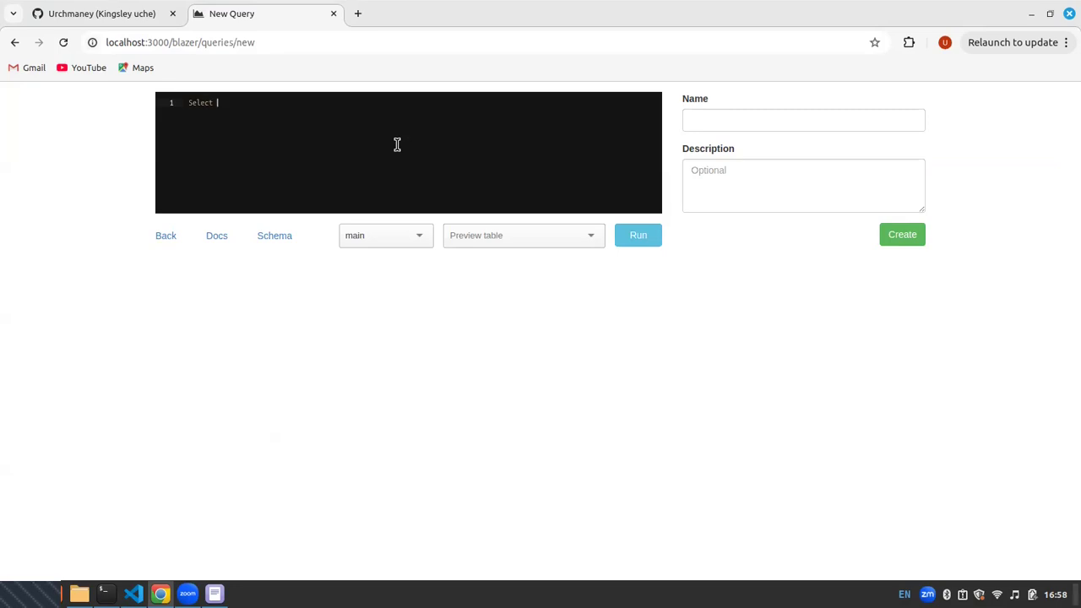
{"action": "type", "text": "* from users where country = 'Ghana"}
{"action": "left_click", "coordinate": [638, 236]}
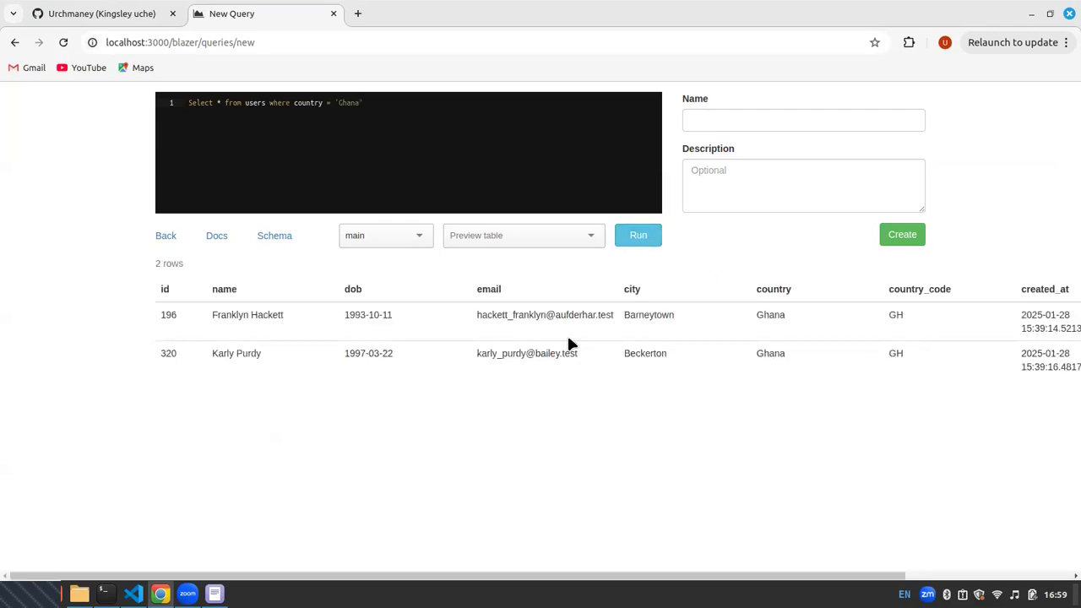
Name the country-filtered query Users From Ghana
{"action": "left_click", "coordinate": [769, 111]}
{"action": "type", "text": "User"}
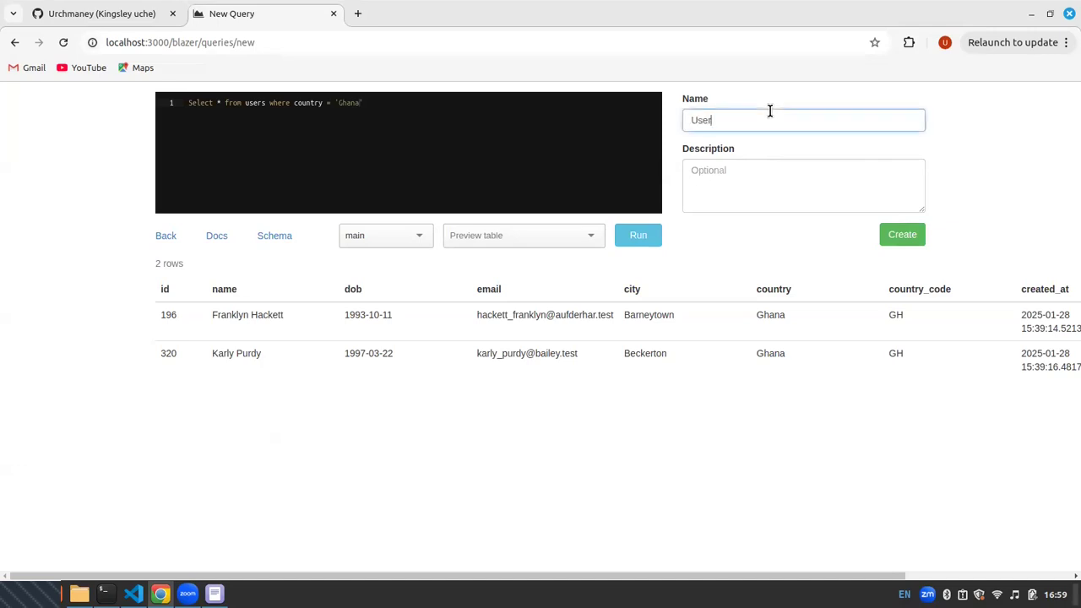
{"action": "type", "text": "s From Gha"}
{"action": "type", "text": "ba"}
{"action": "key", "text": "BackSpace"}
{"action": "key", "text": "BackSpace"}
{"action": "type", "text": "na"}
Copy the query's name into its description and create the query
{"action": "key", "text": "ctrl+a"}
{"action": "key", "text": "ctrl+c"}
{"action": "left_click", "coordinate": [872, 172]}
{"action": "key", "text": "ctrl+v"}
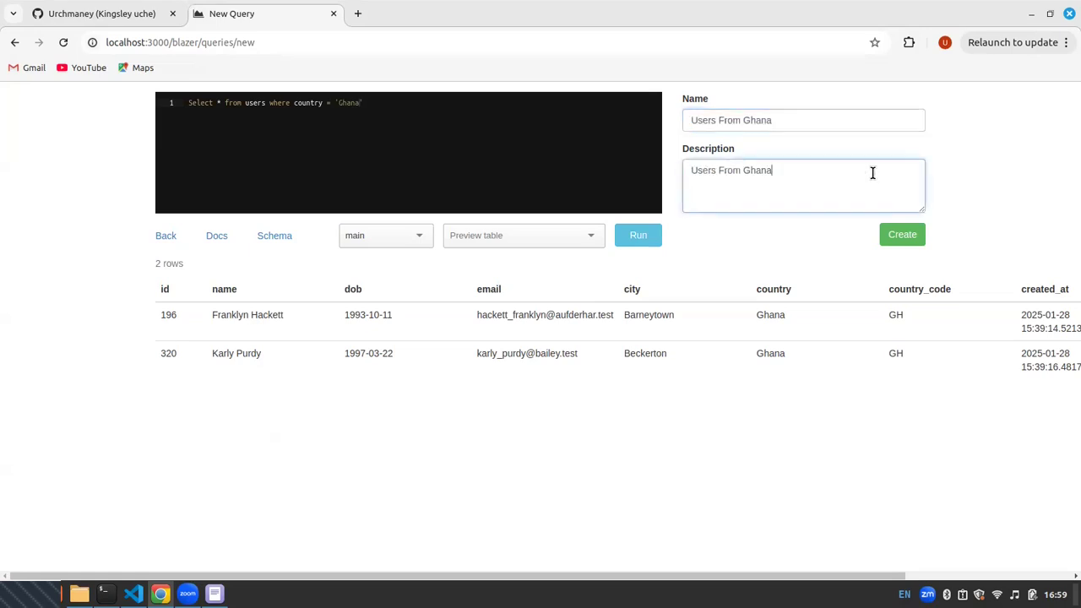
{"action": "left_click", "coordinate": [904, 241]}
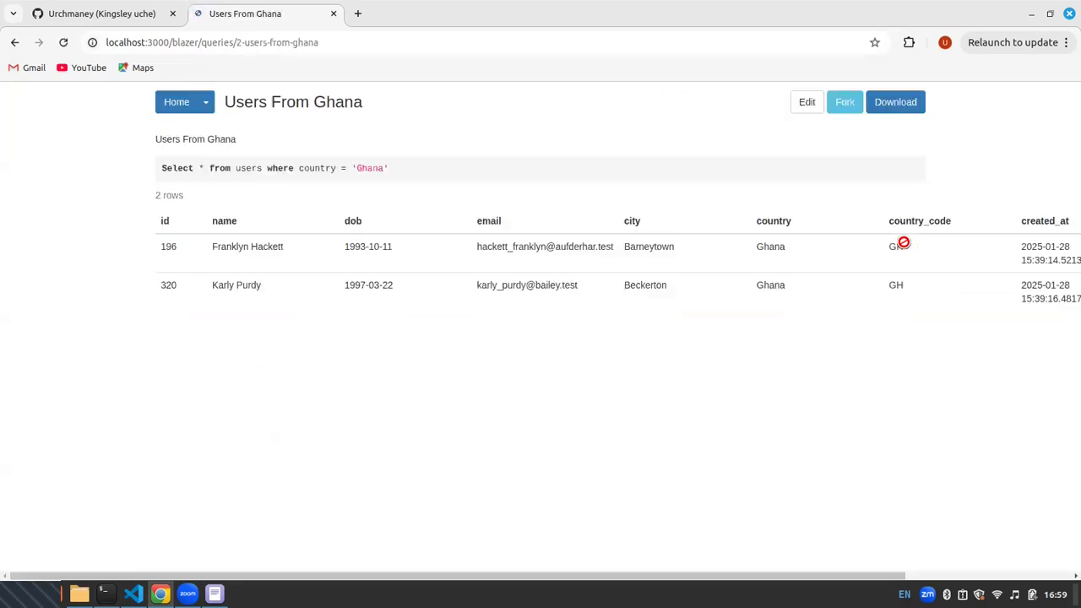
Return to the home list and start a new dashboard named Ghana Dashboard
{"action": "left_click", "coordinate": [192, 105]}
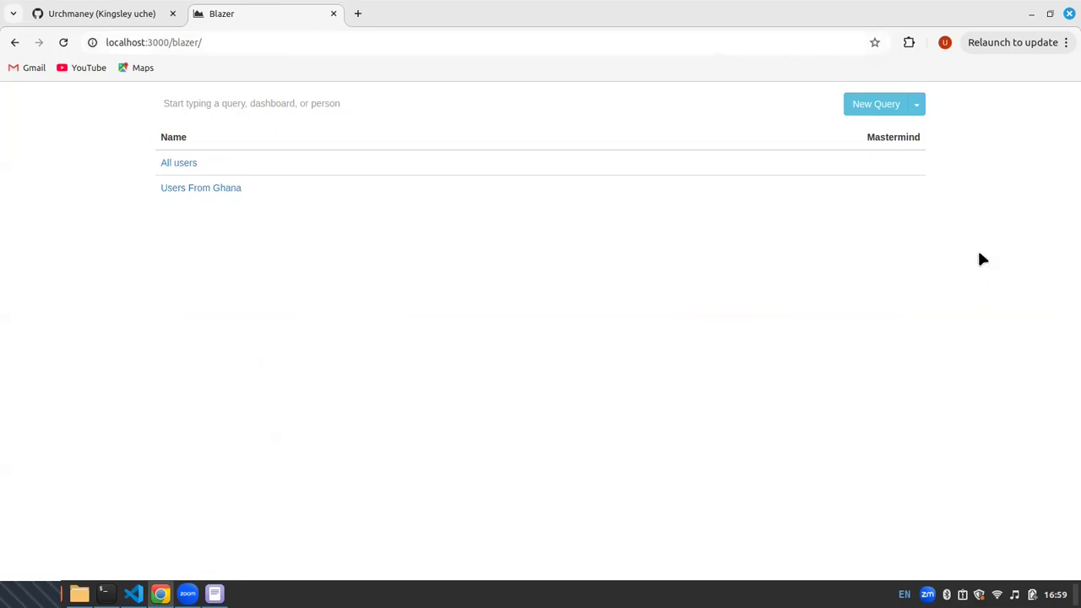
{"action": "left_click", "coordinate": [919, 107]}
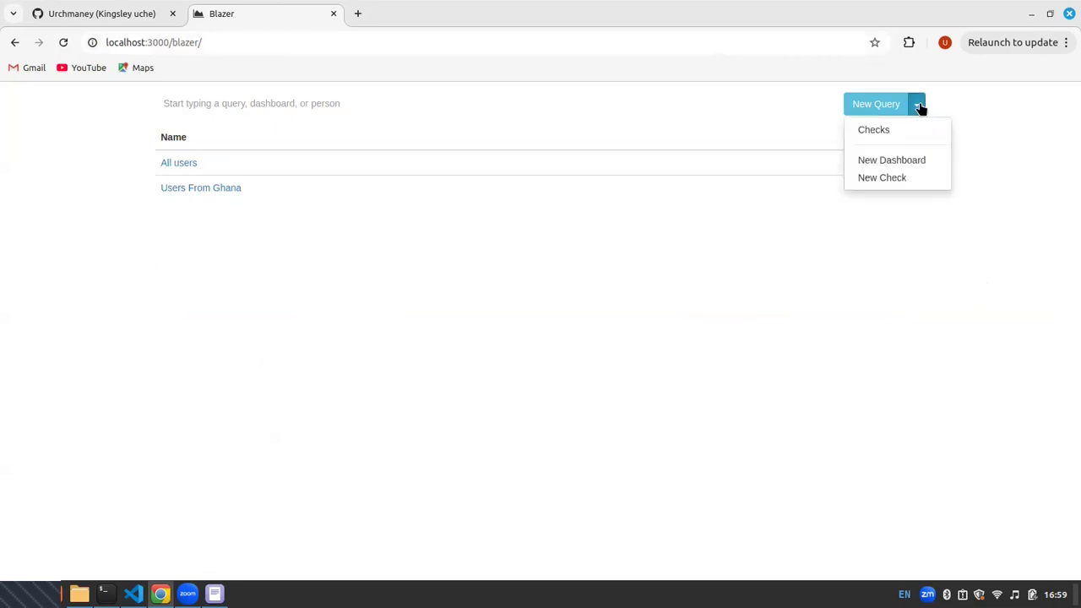
{"action": "left_click", "coordinate": [887, 164]}
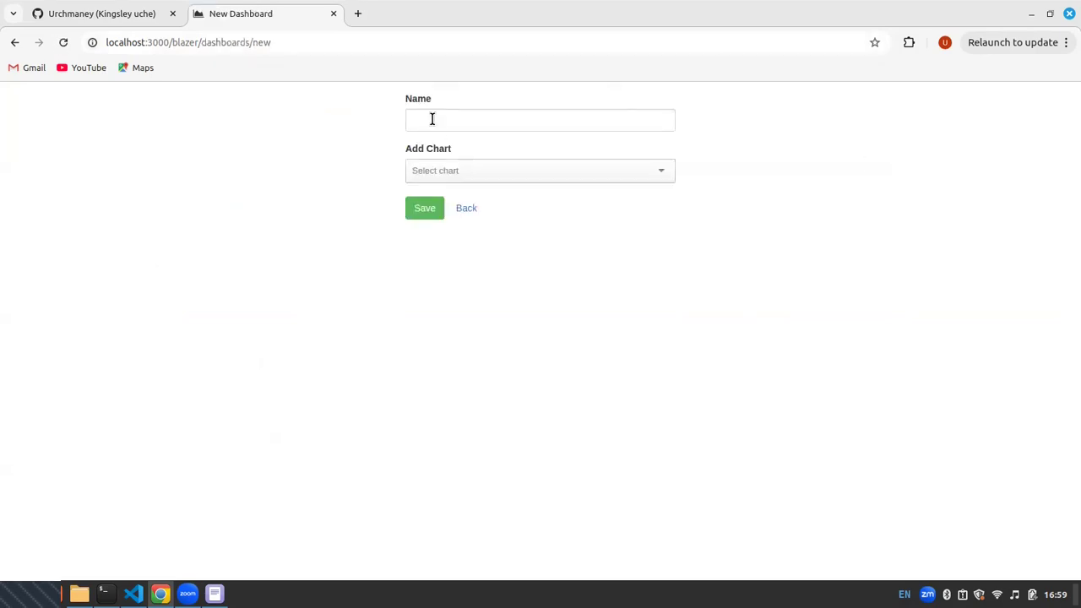
{"action": "left_click", "coordinate": [433, 123]}
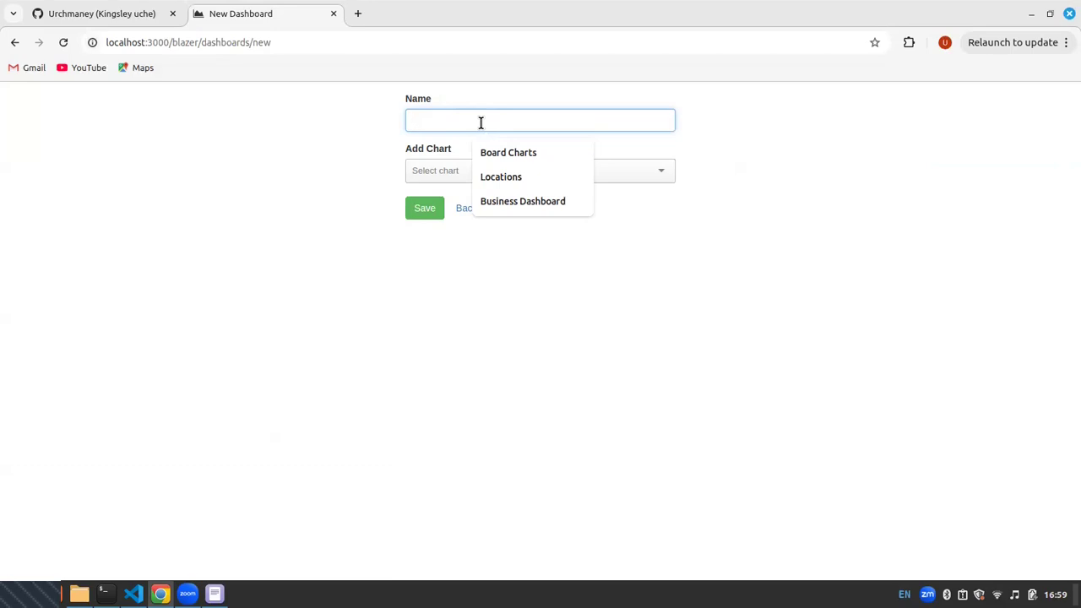
{"action": "type", "text": "Gh"}
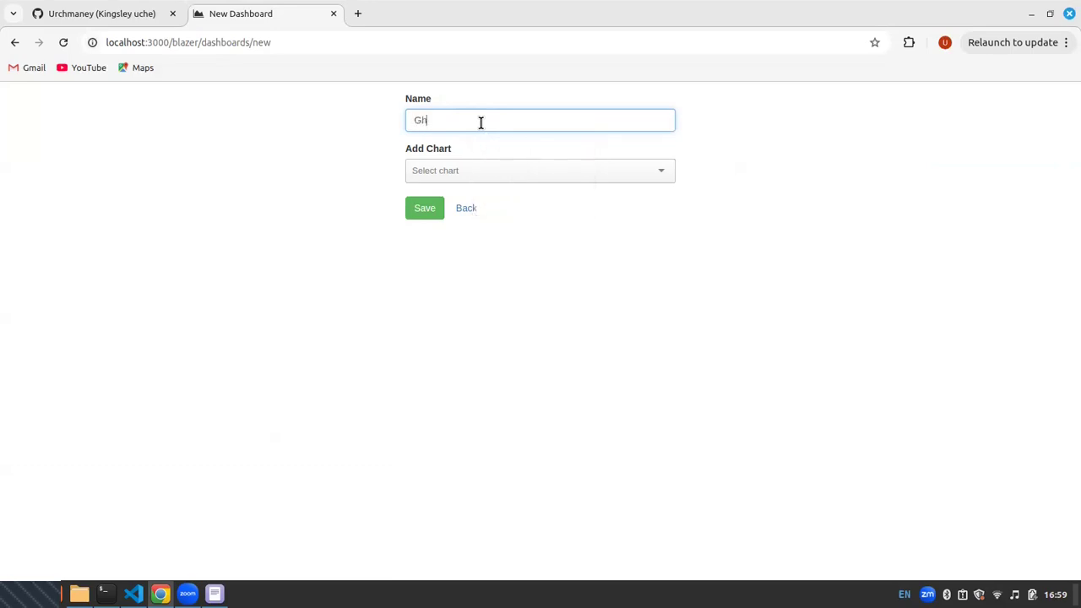
{"action": "type", "text": "ana Dashboard"}
Add the All users and Users From Ghana charts to the dashboard
{"action": "left_click", "coordinate": [541, 173]}
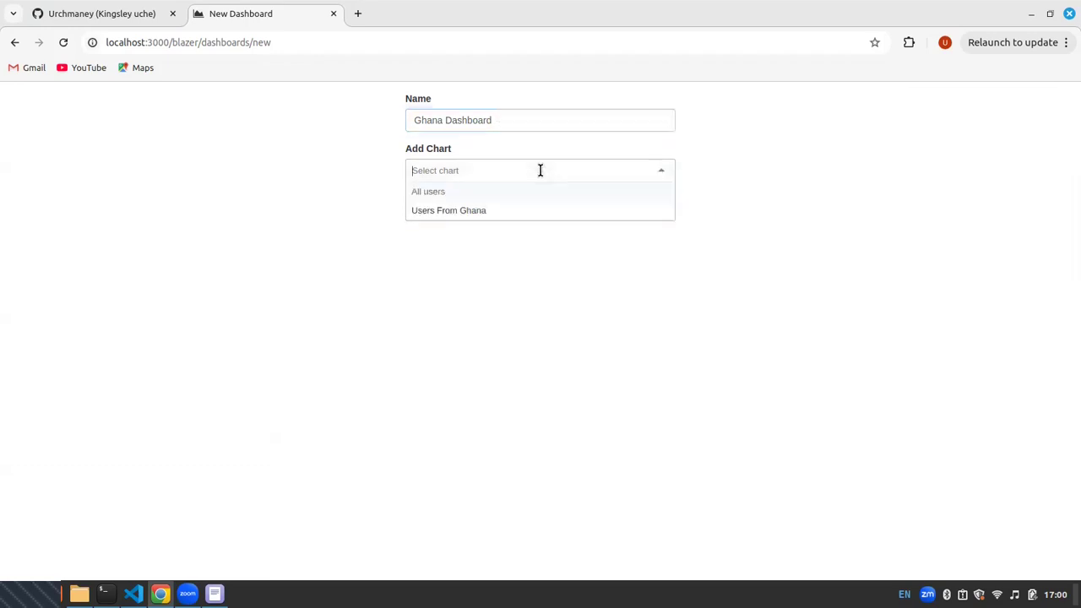
{"action": "left_click", "coordinate": [452, 191]}
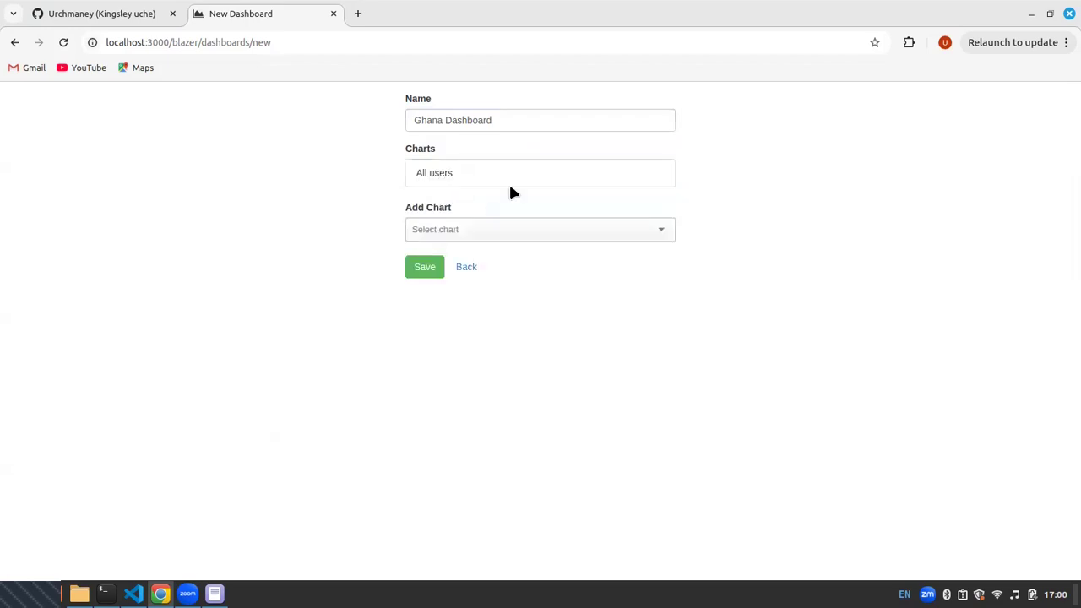
{"action": "left_click", "coordinate": [440, 221]}
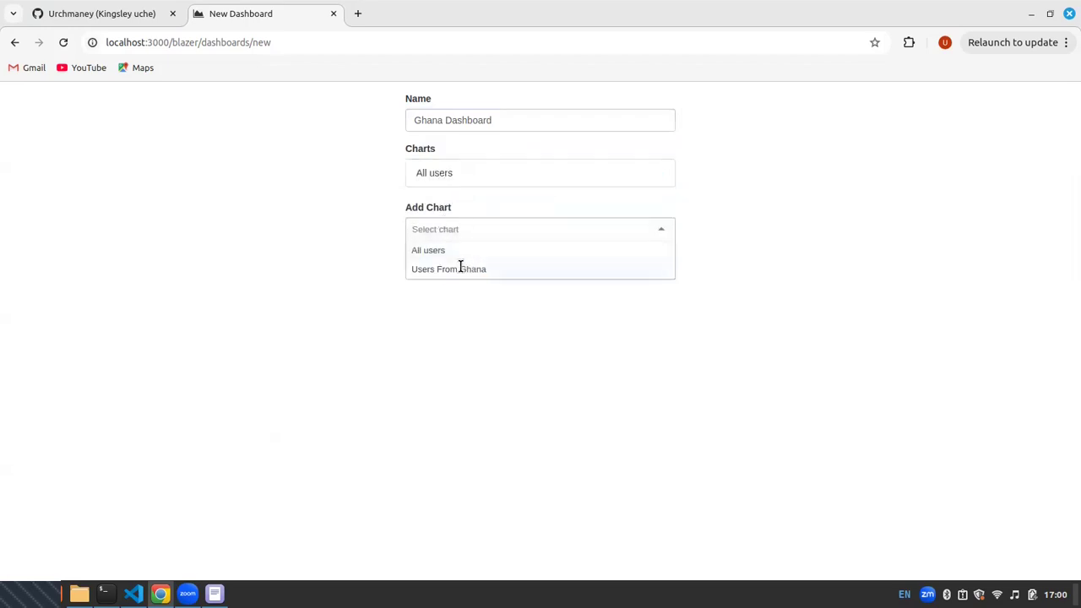
{"action": "left_click", "coordinate": [462, 268]}
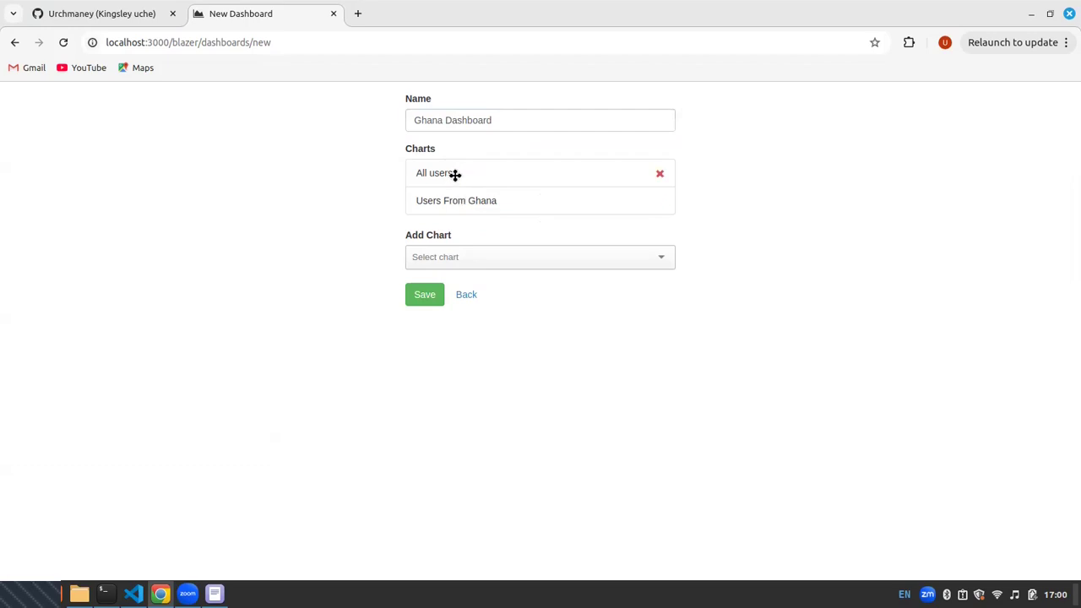
Select the All users chart again, followed by Users From Ghana, to re-add both to the chart list
{"action": "left_click", "coordinate": [465, 265]}
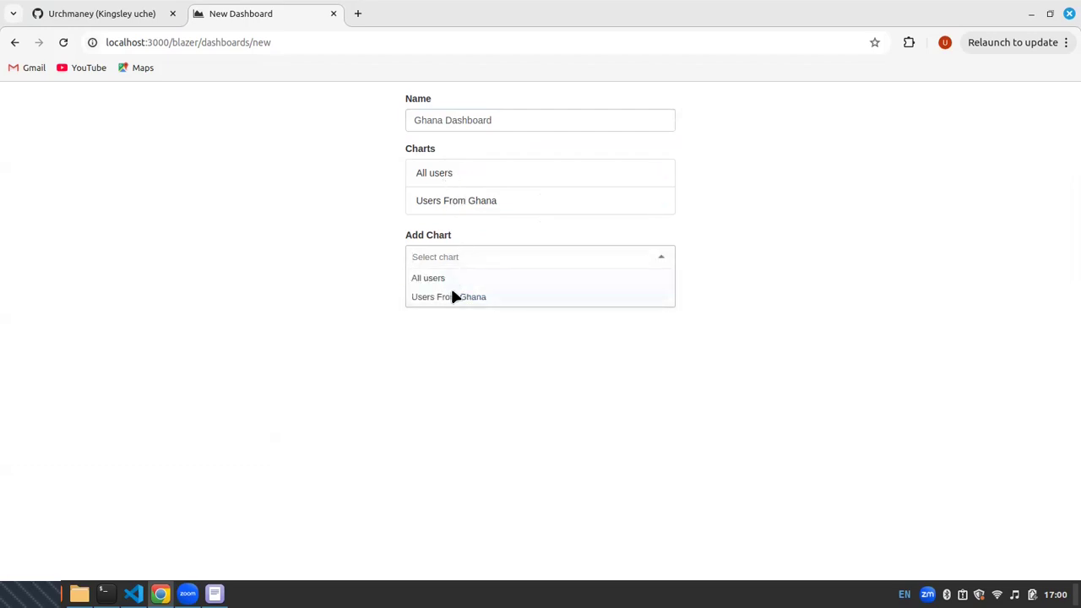
{"action": "left_click", "coordinate": [437, 279]}
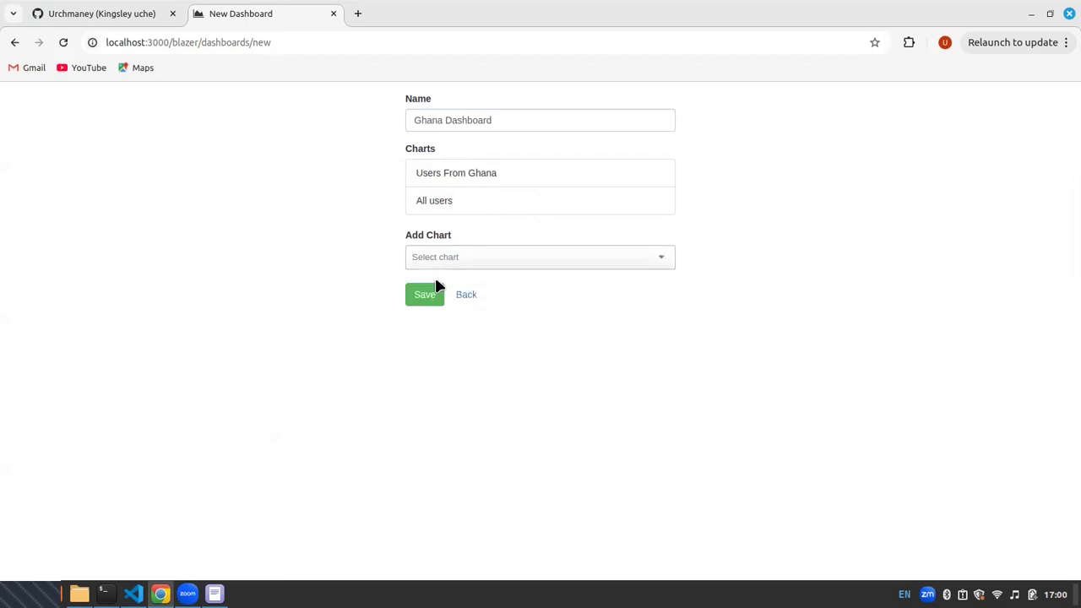
{"action": "left_click", "coordinate": [443, 256]}
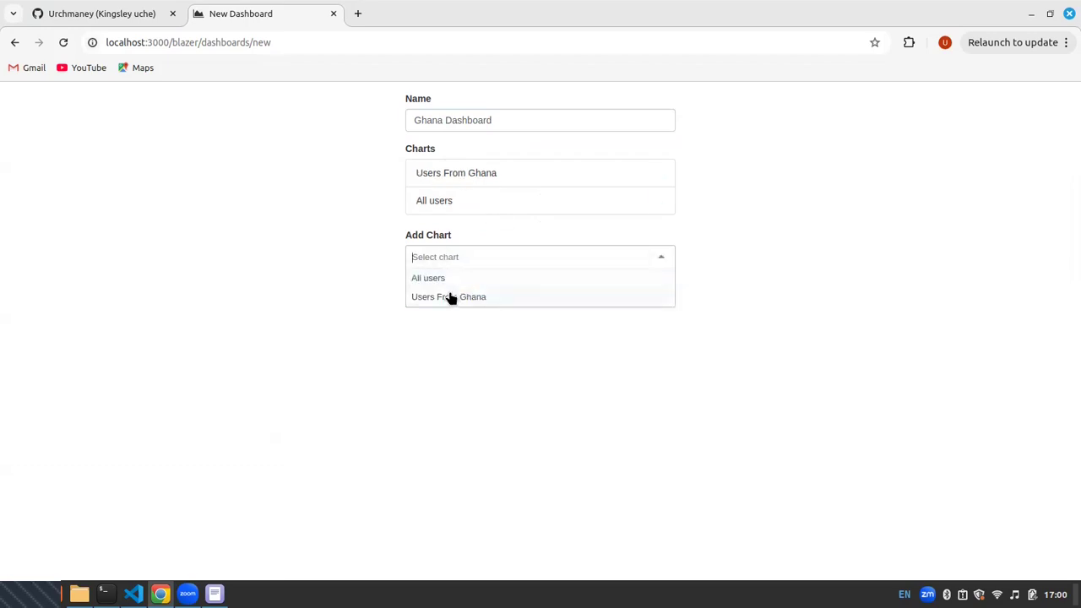
{"action": "left_click", "coordinate": [450, 297]}
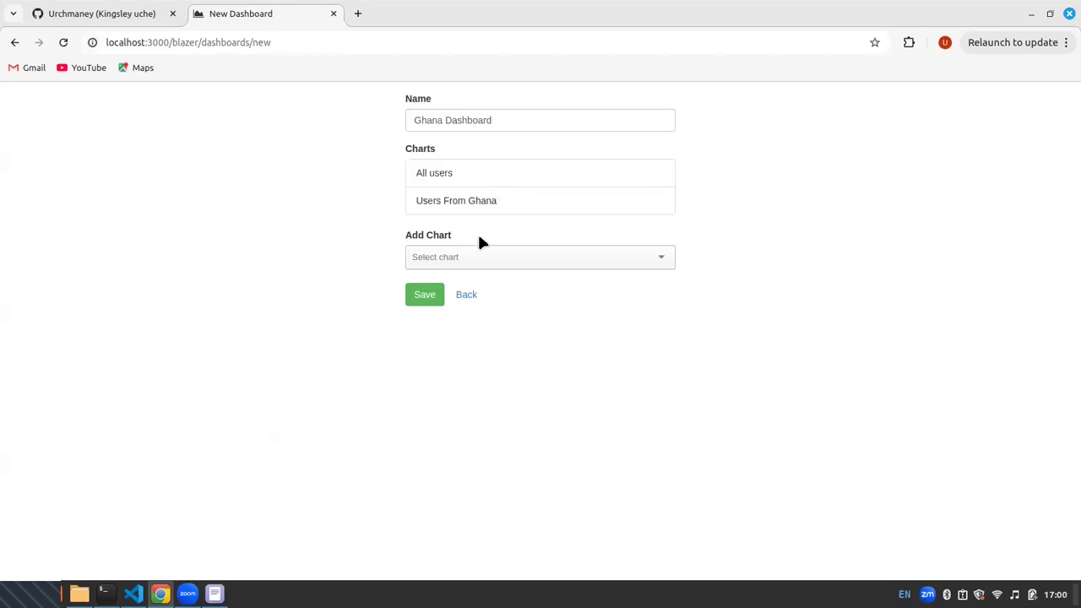
Save the dashboard and look over its title and both chart headings
{"action": "left_click", "coordinate": [427, 296]}
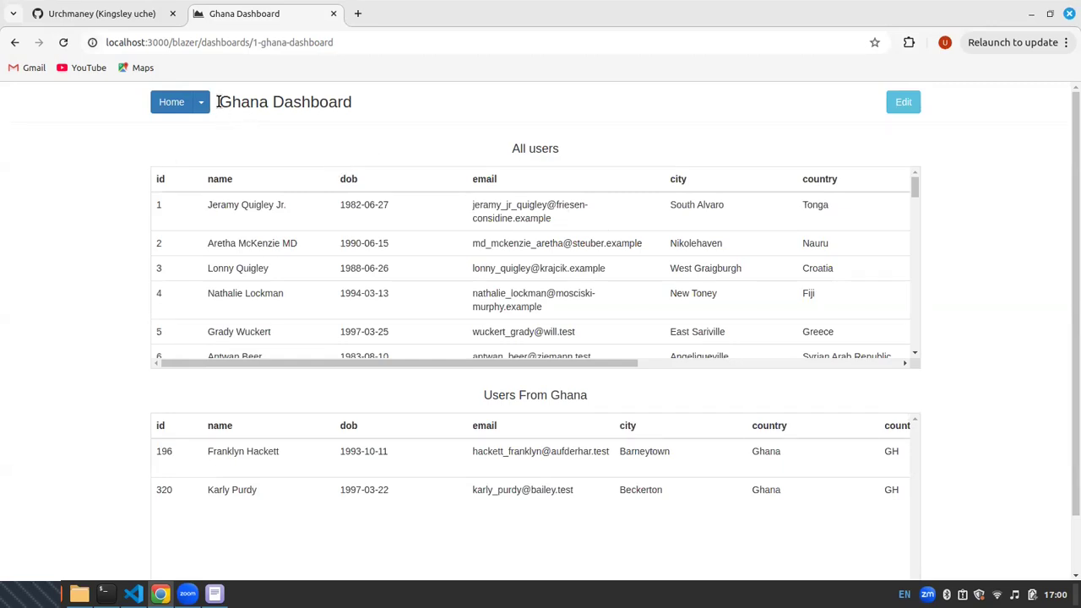
{"action": "left_click_drag", "start_coordinate": [218, 101], "coordinate": [317, 102]}
{"action": "left_click_drag", "start_coordinate": [500, 148], "coordinate": [565, 156]}
{"action": "left_click_drag", "start_coordinate": [603, 395], "coordinate": [481, 412]}
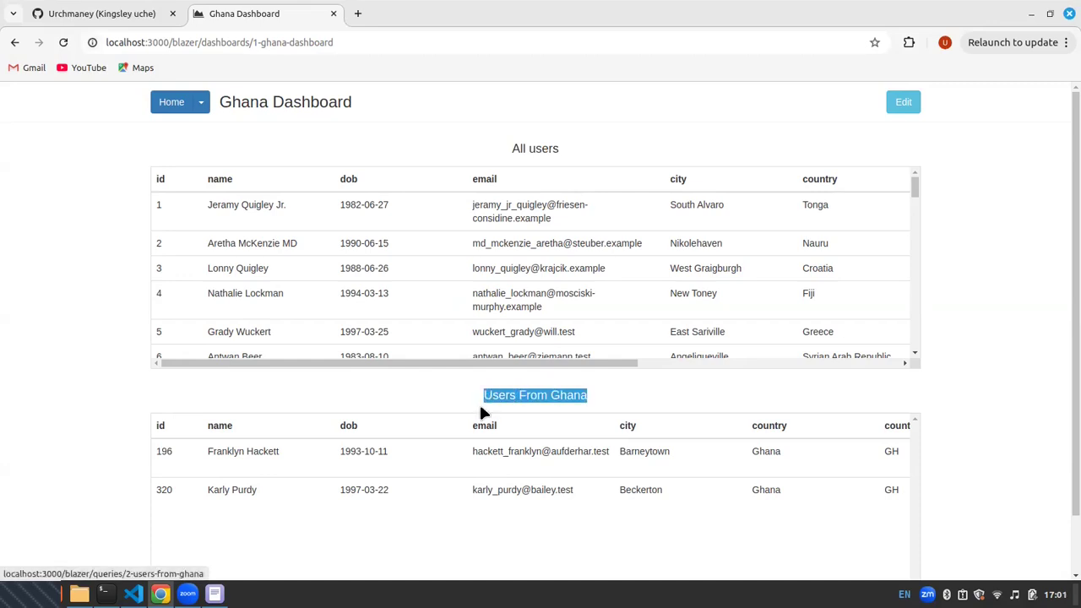
Return to the home list and examine the saved dashboard and queries
{"action": "left_click", "coordinate": [169, 107]}
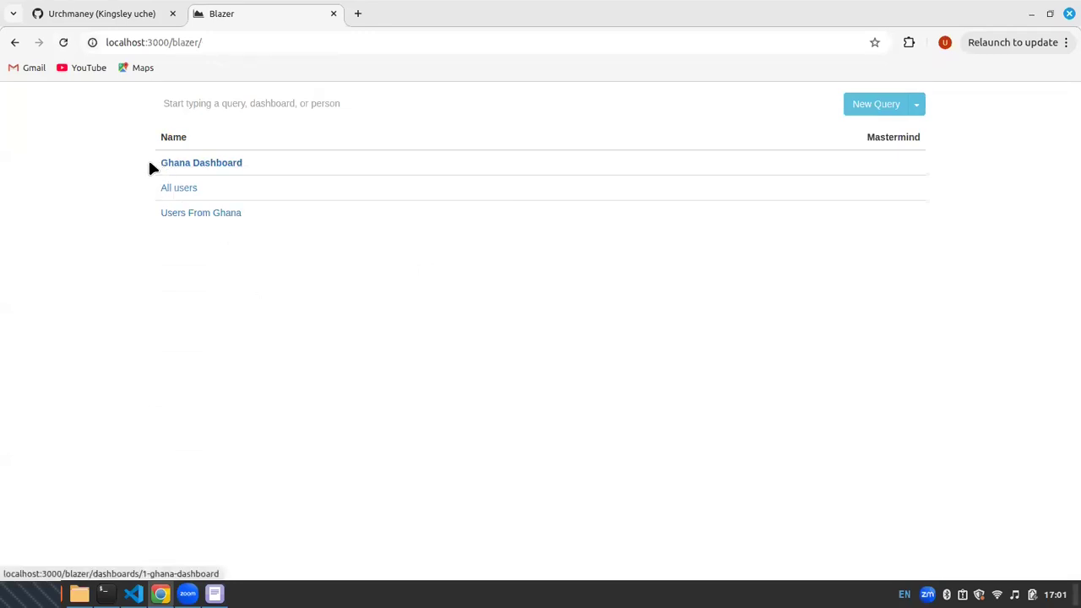
{"action": "left_click_drag", "start_coordinate": [261, 161], "coordinate": [556, 124]}
{"action": "left_click", "coordinate": [267, 241]}
{"action": "left_click", "coordinate": [557, 129]}
Filter the home list by the text All, and clear the filter
{"action": "left_click", "coordinate": [269, 105]}
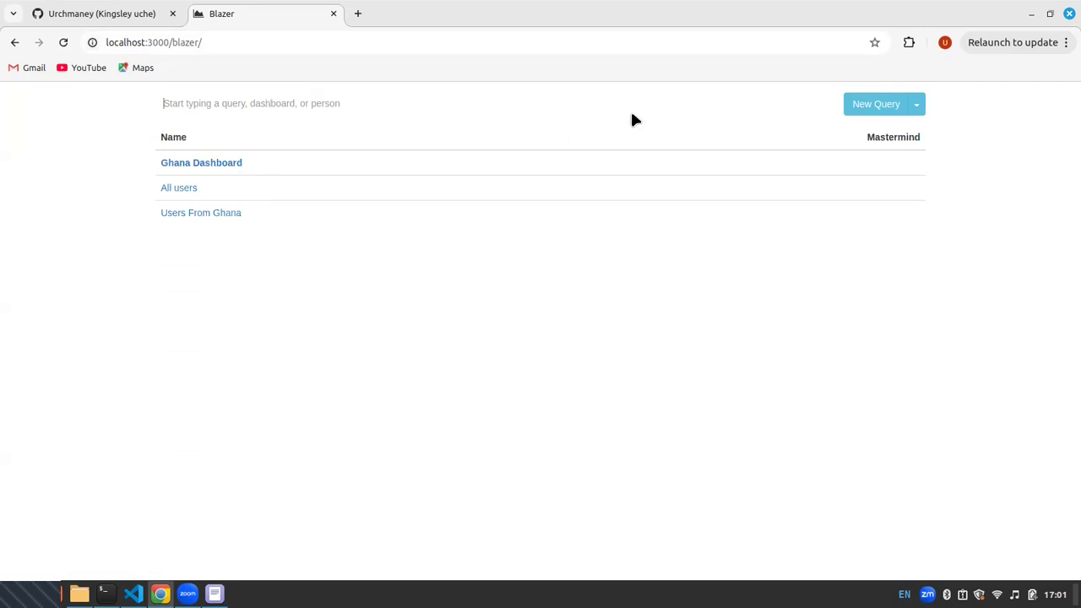
{"action": "type", "text": "All"}
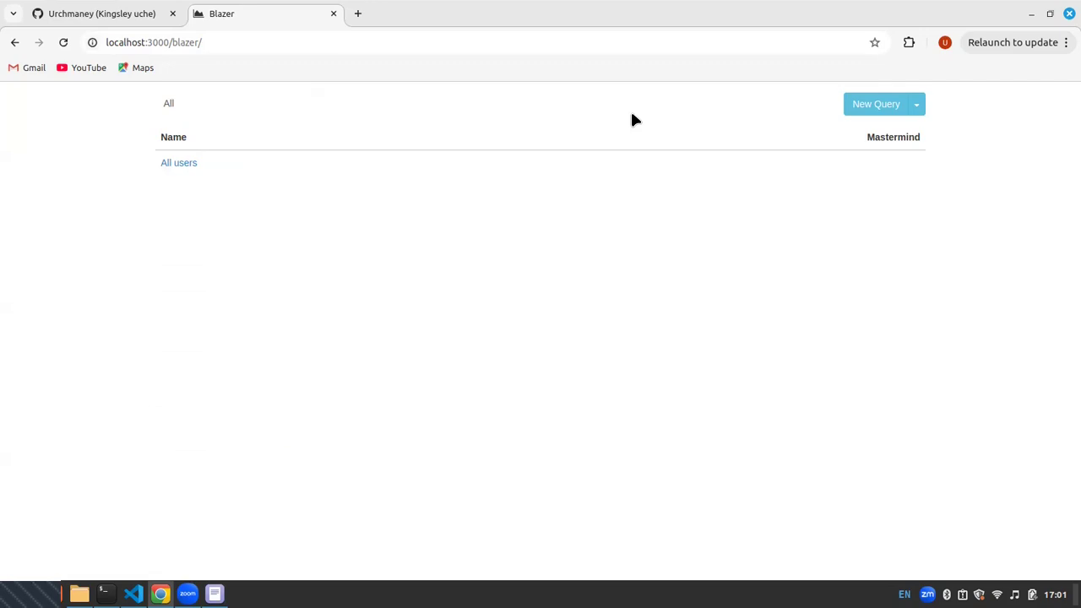
{"action": "key", "text": "BackSpace"}
{"action": "key", "text": "BackSpace"}
{"action": "key", "text": "BackSpace"}
{"action": "key", "text": "BackSpace"}
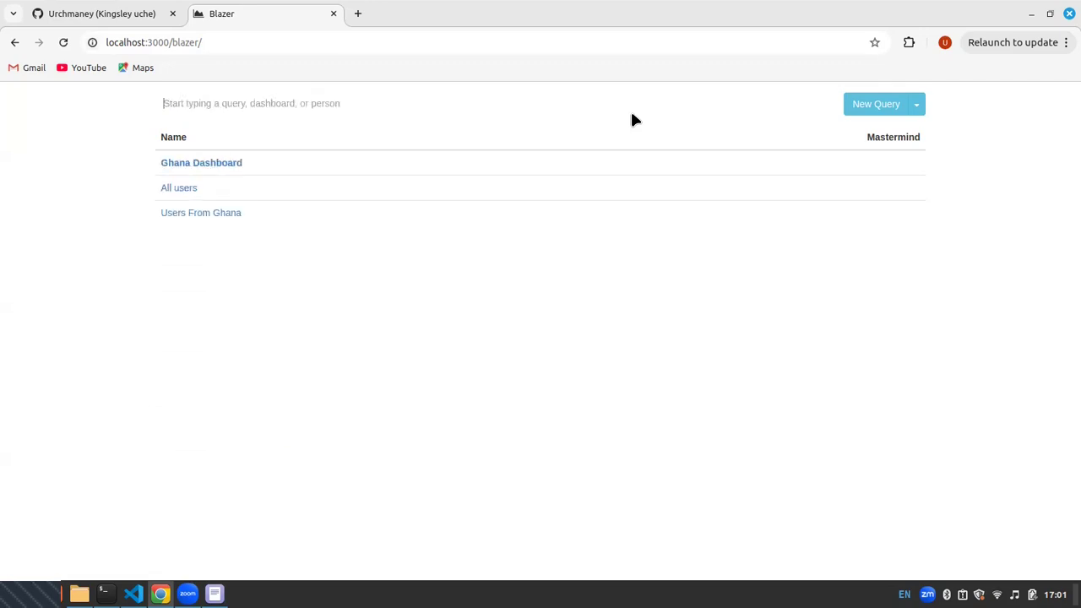